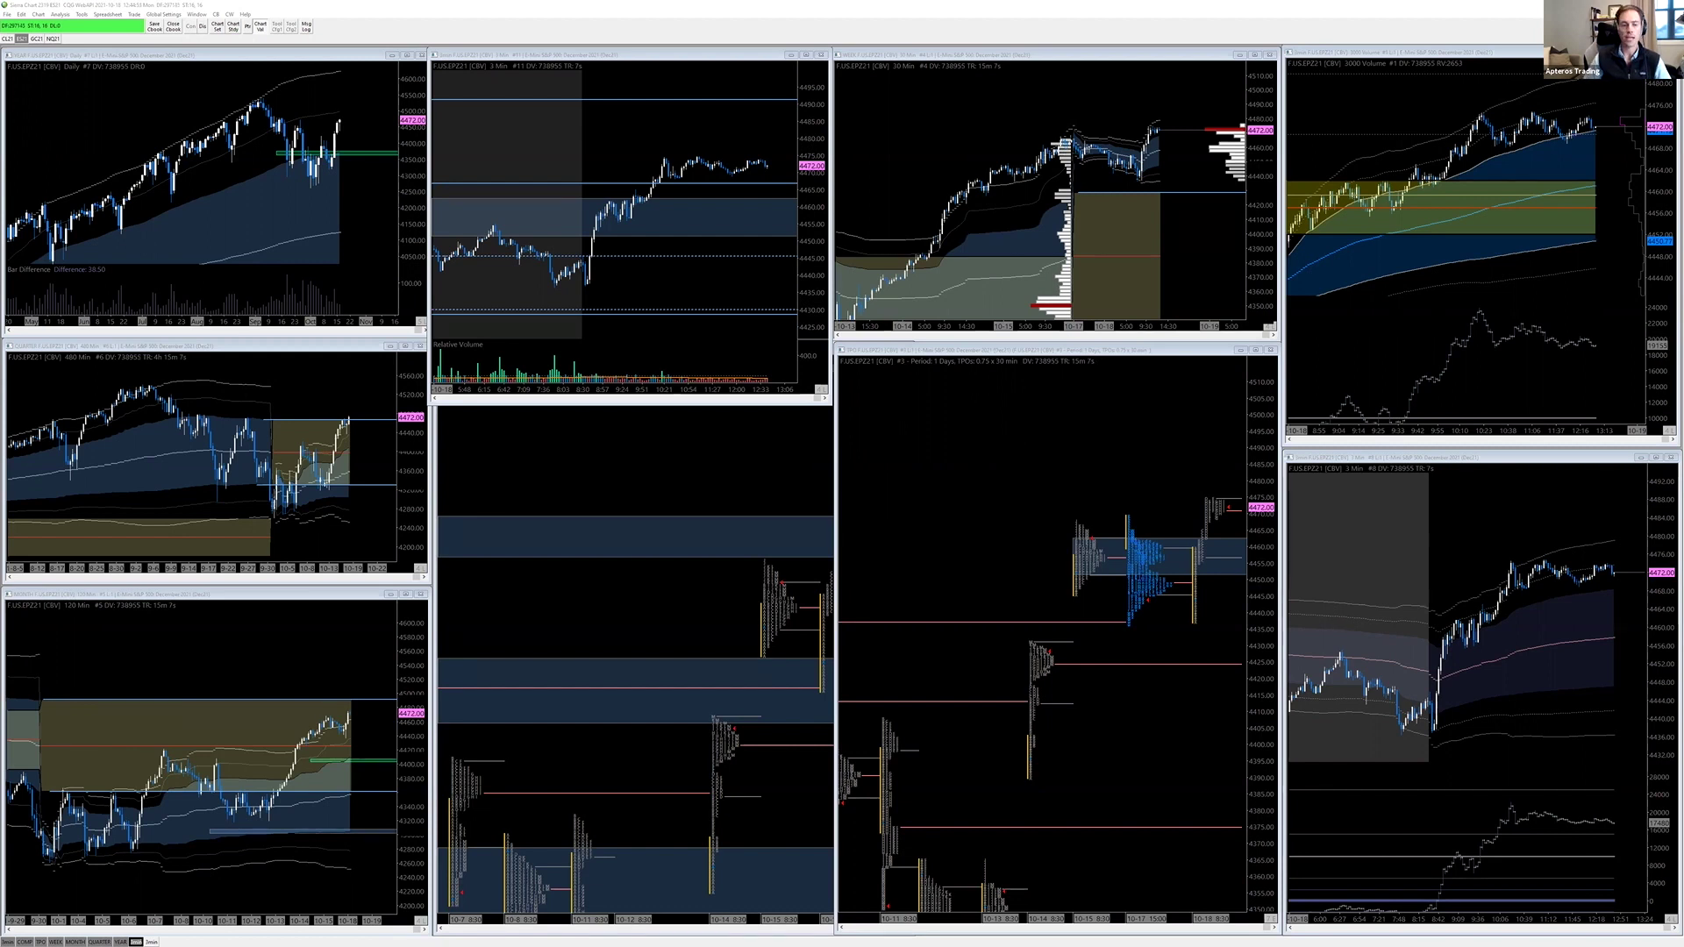
Activate the daily TPO profile chart window in the ES layout.
left_click(1031, 621)
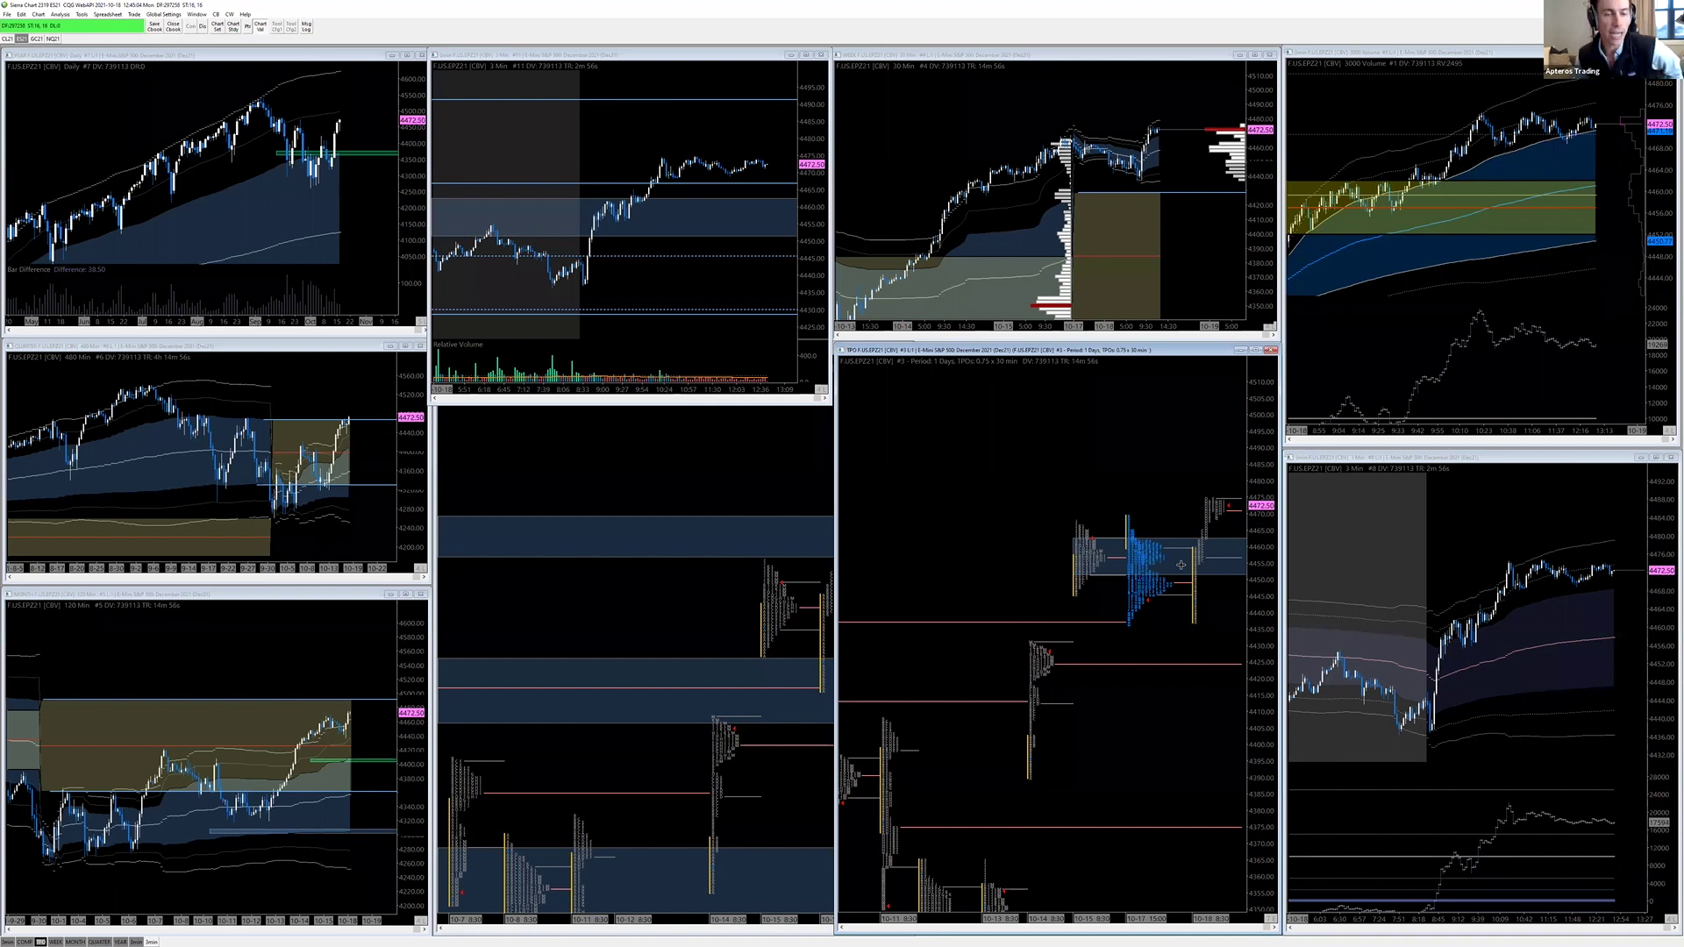
Maximize the daily TPO chart and pan down to the older lower-priced profiles.
left_click(1259, 351)
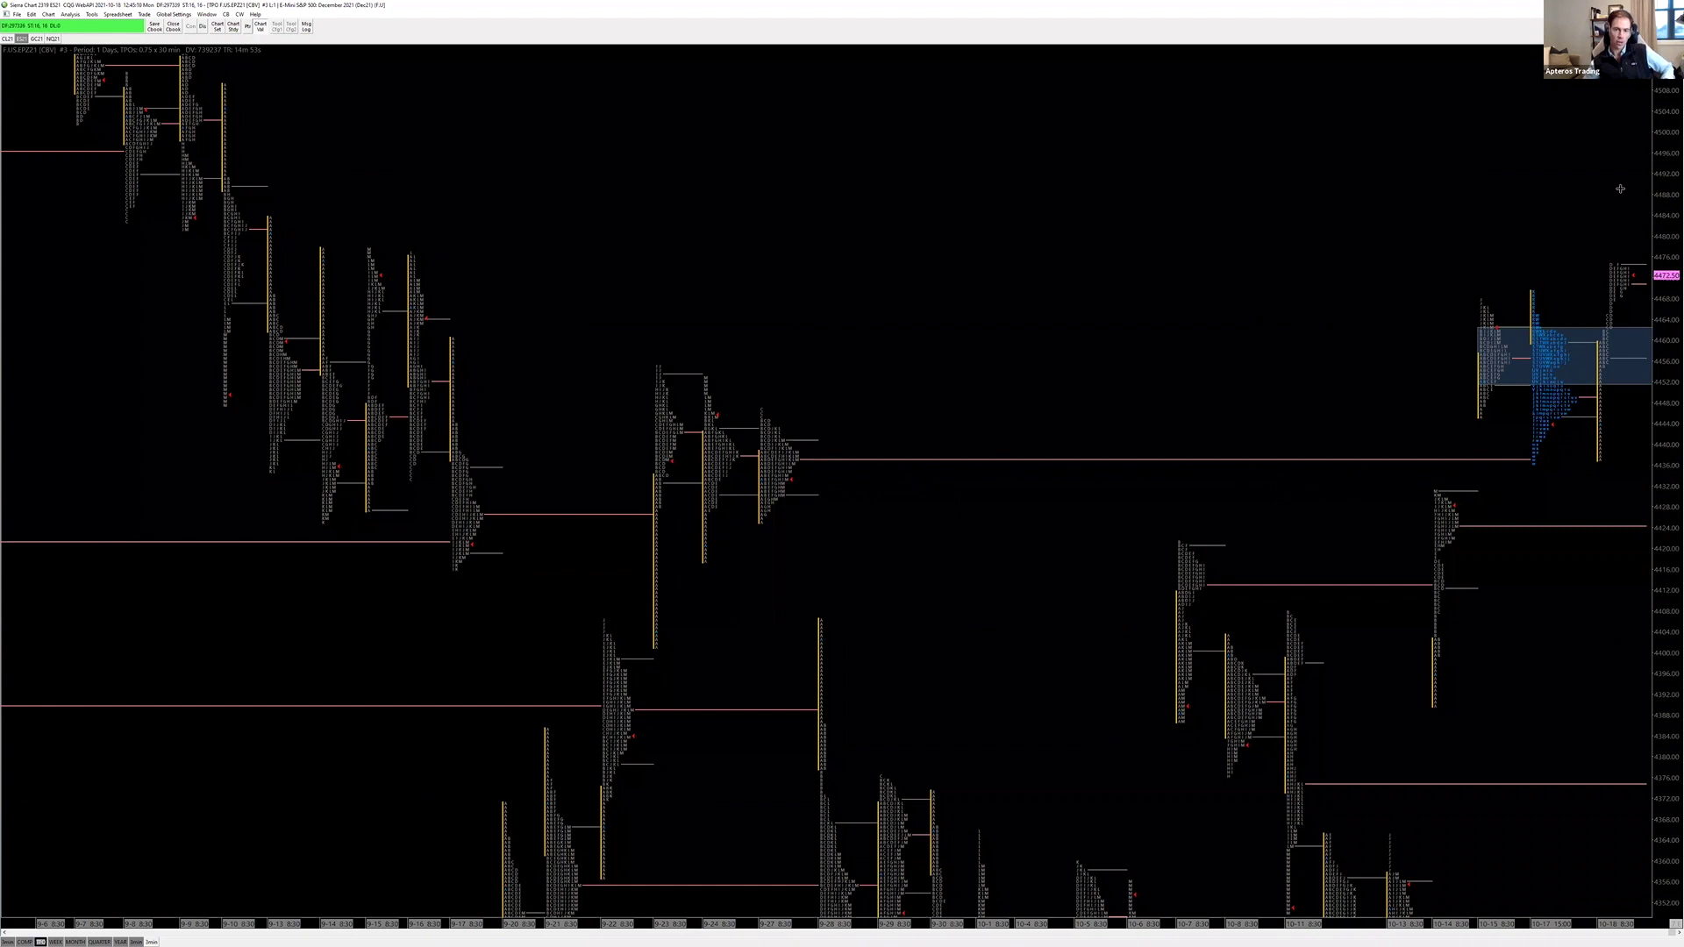
left_click_drag(1663, 153, 1655, 545)
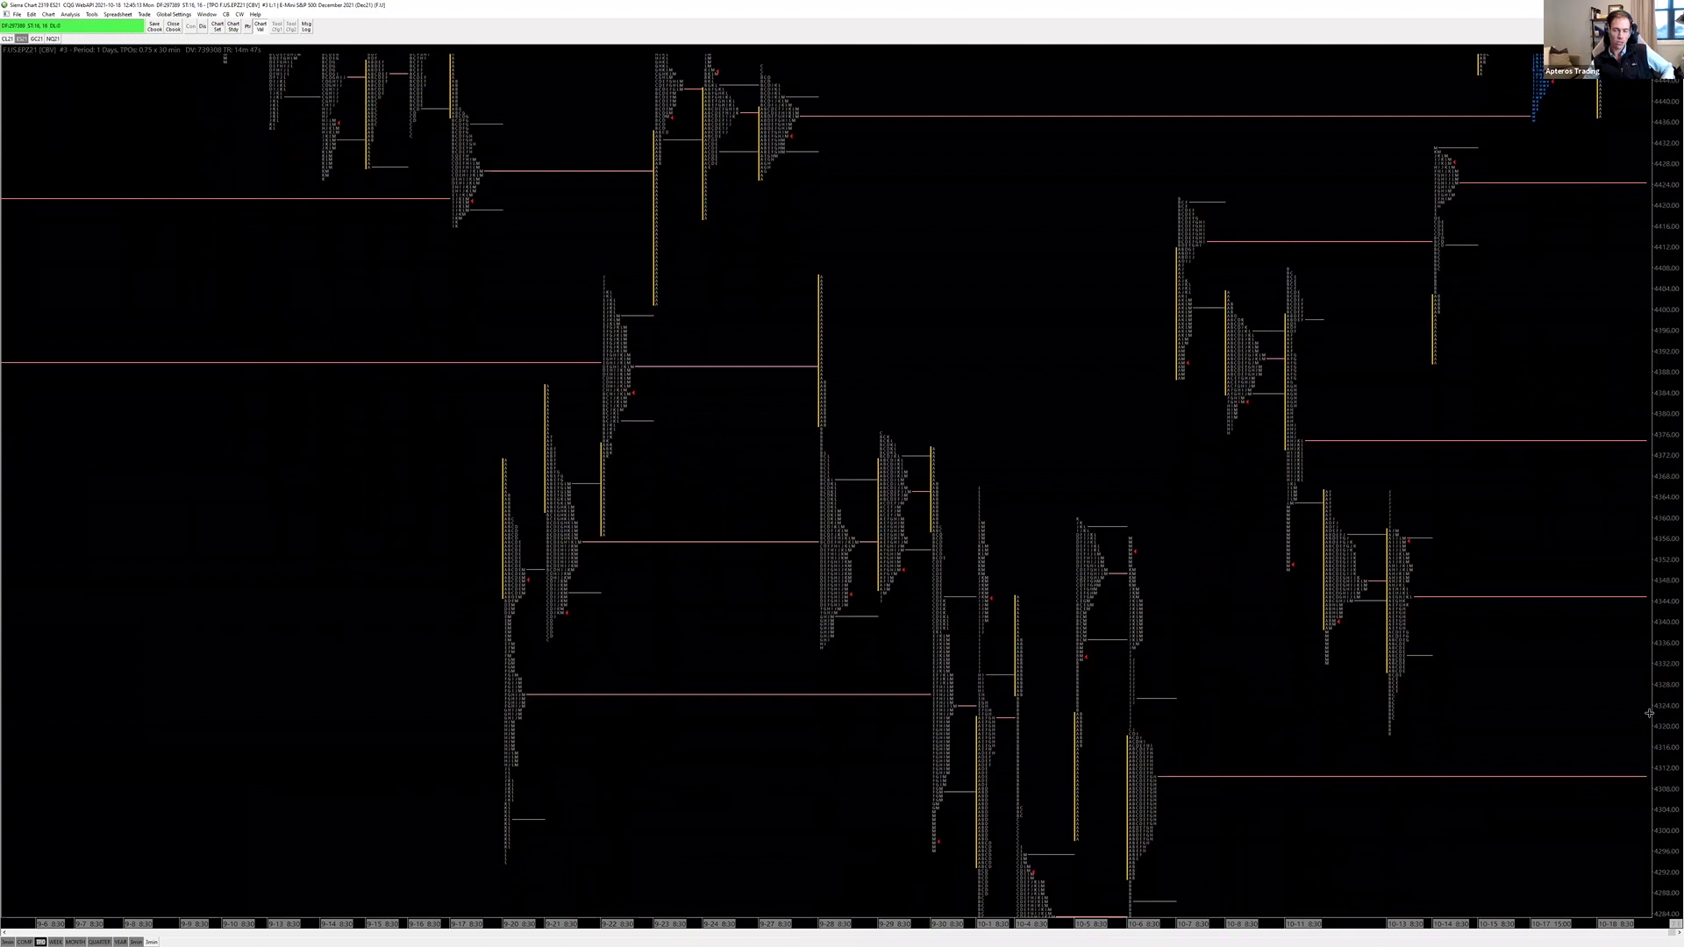
left_click_drag(1659, 612, 1661, 455)
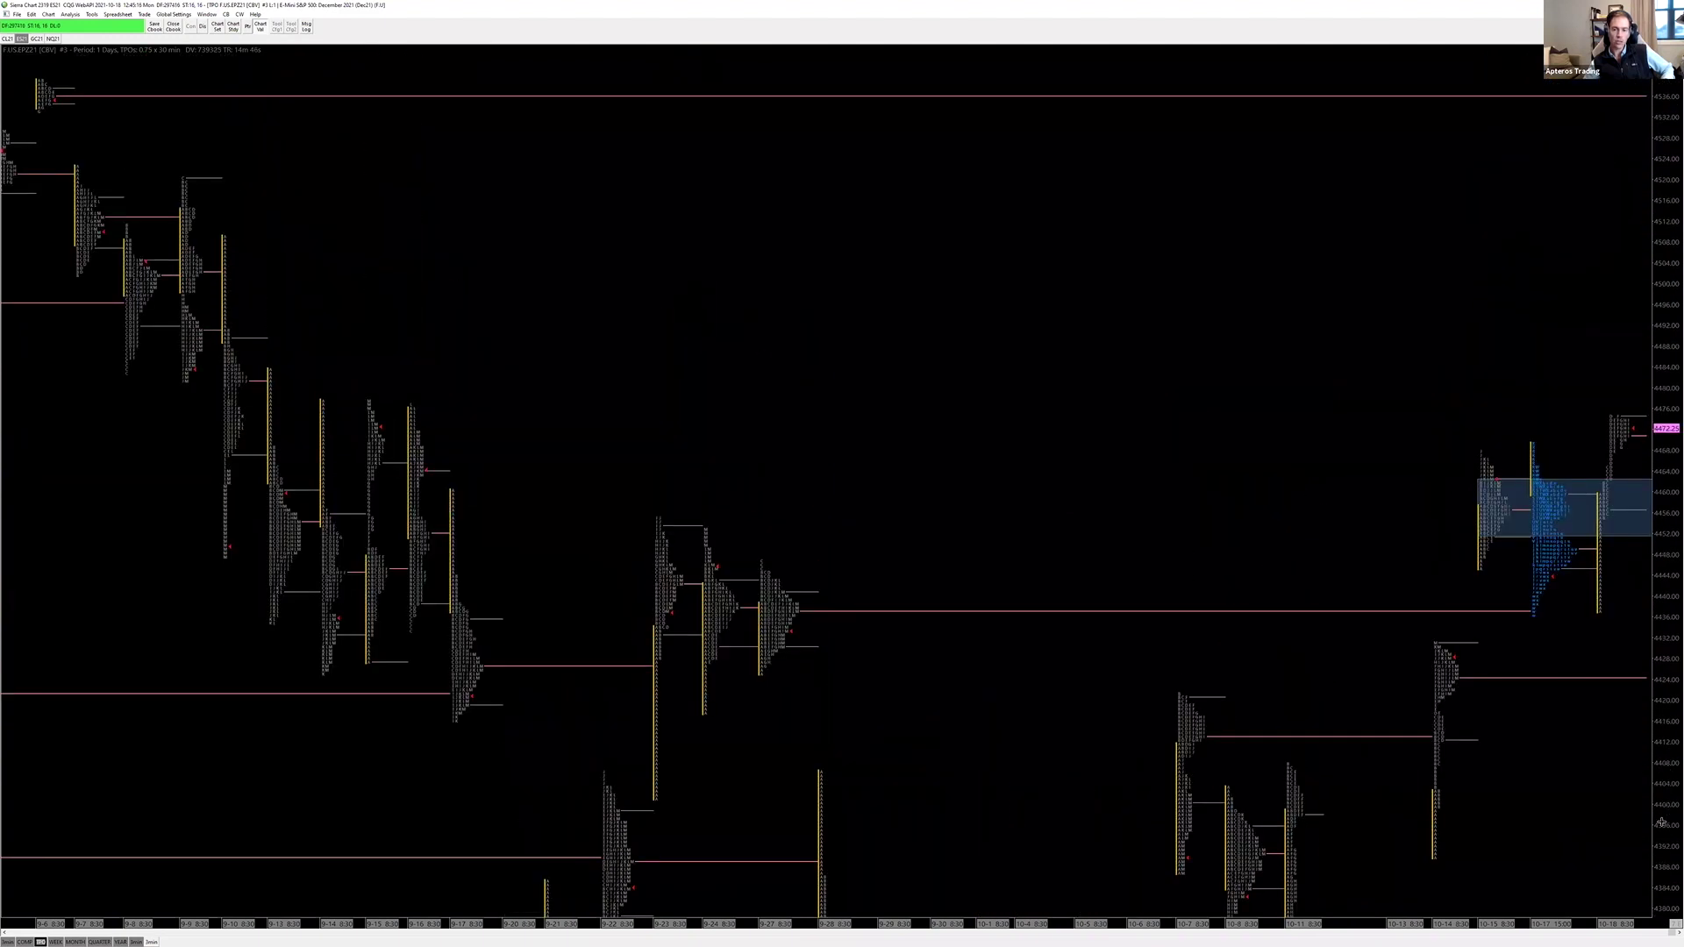
left_click_drag(1661, 822, 1654, 226)
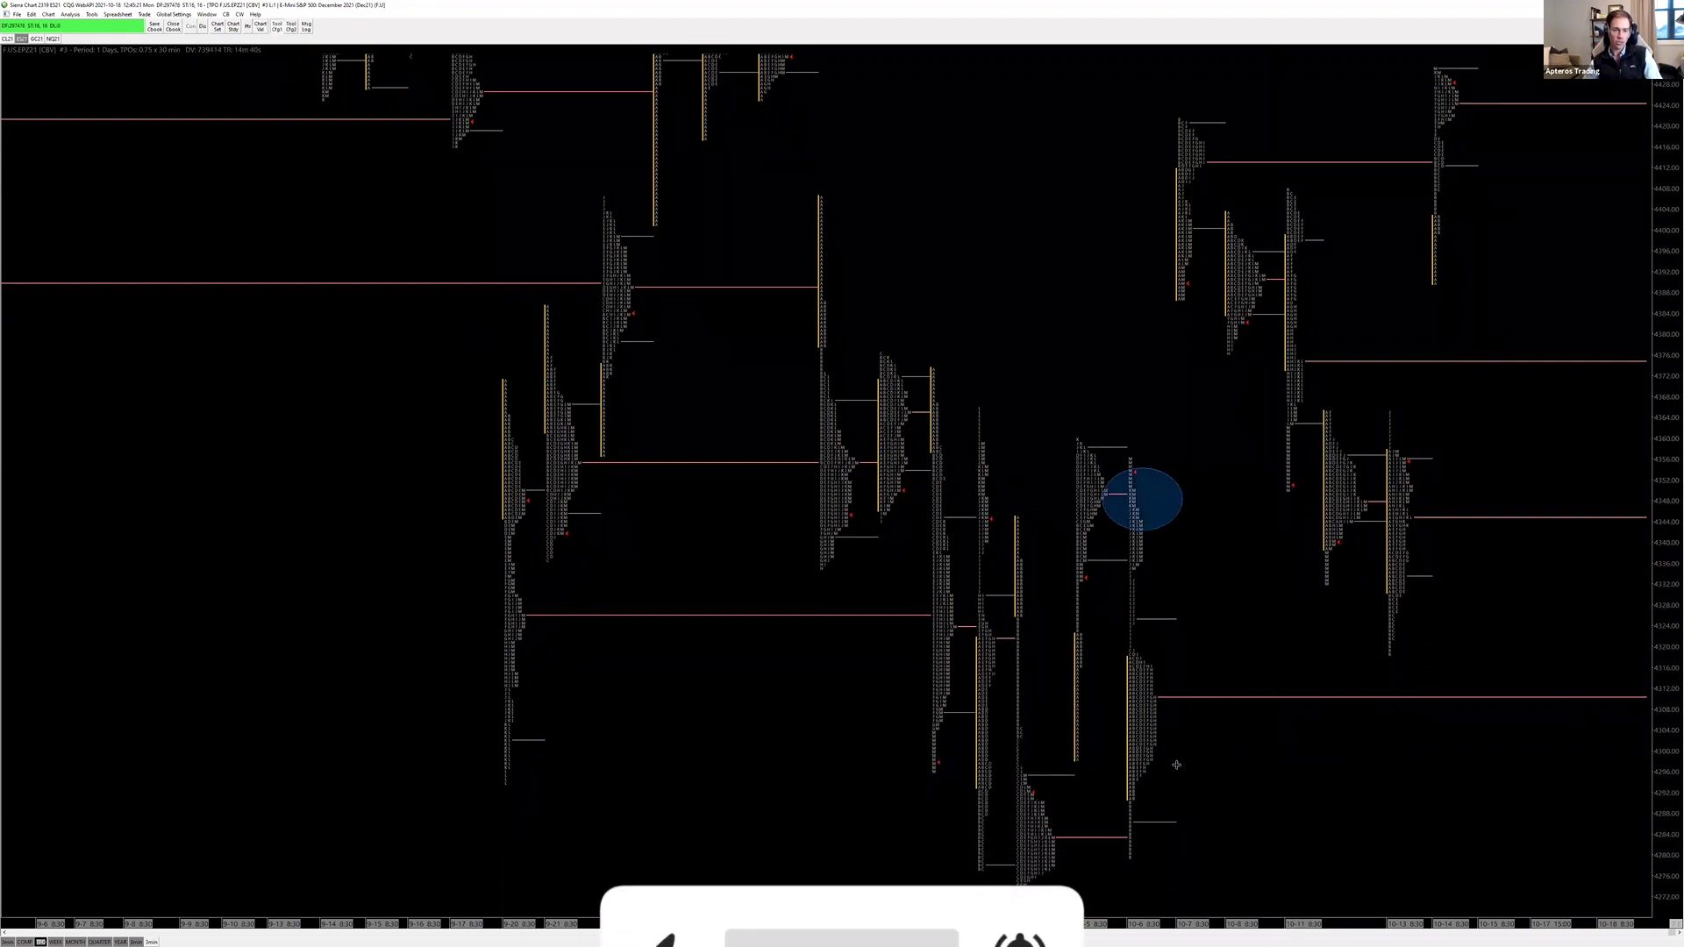
Circle the upper and lower profiles with highlight ellipses, then delete the lower circle.
left_click_drag(1081, 812, 1163, 867)
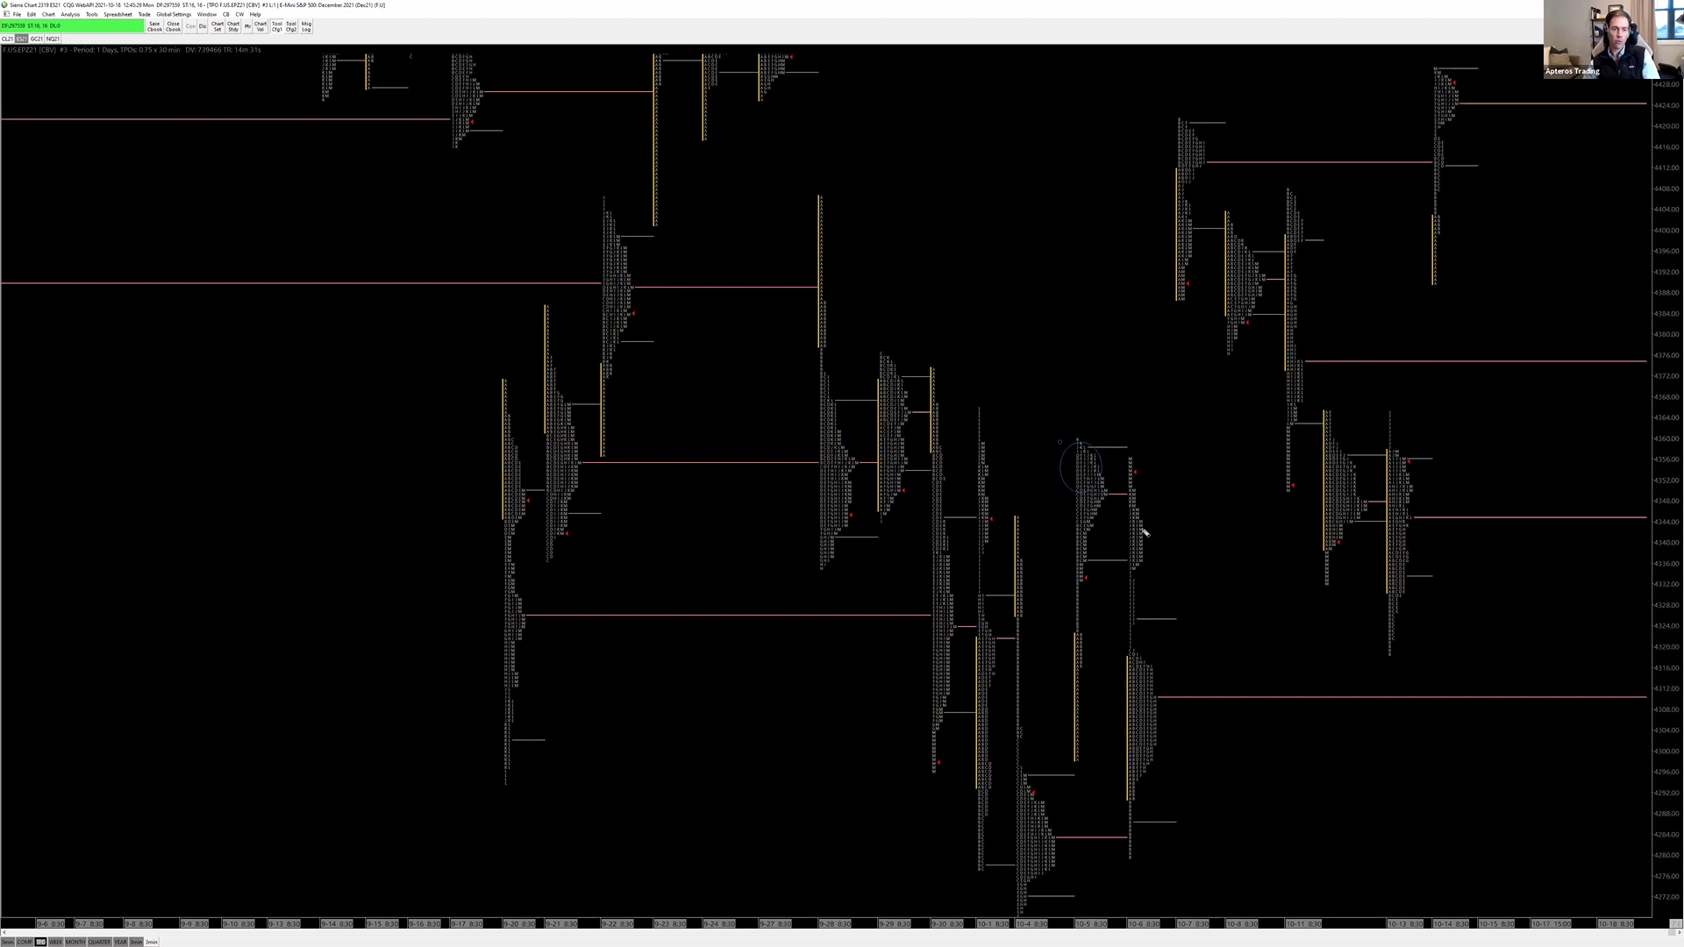
left_click_drag(1066, 460, 1164, 555)
left_click_drag(1054, 773, 1087, 894)
left_click(1088, 893)
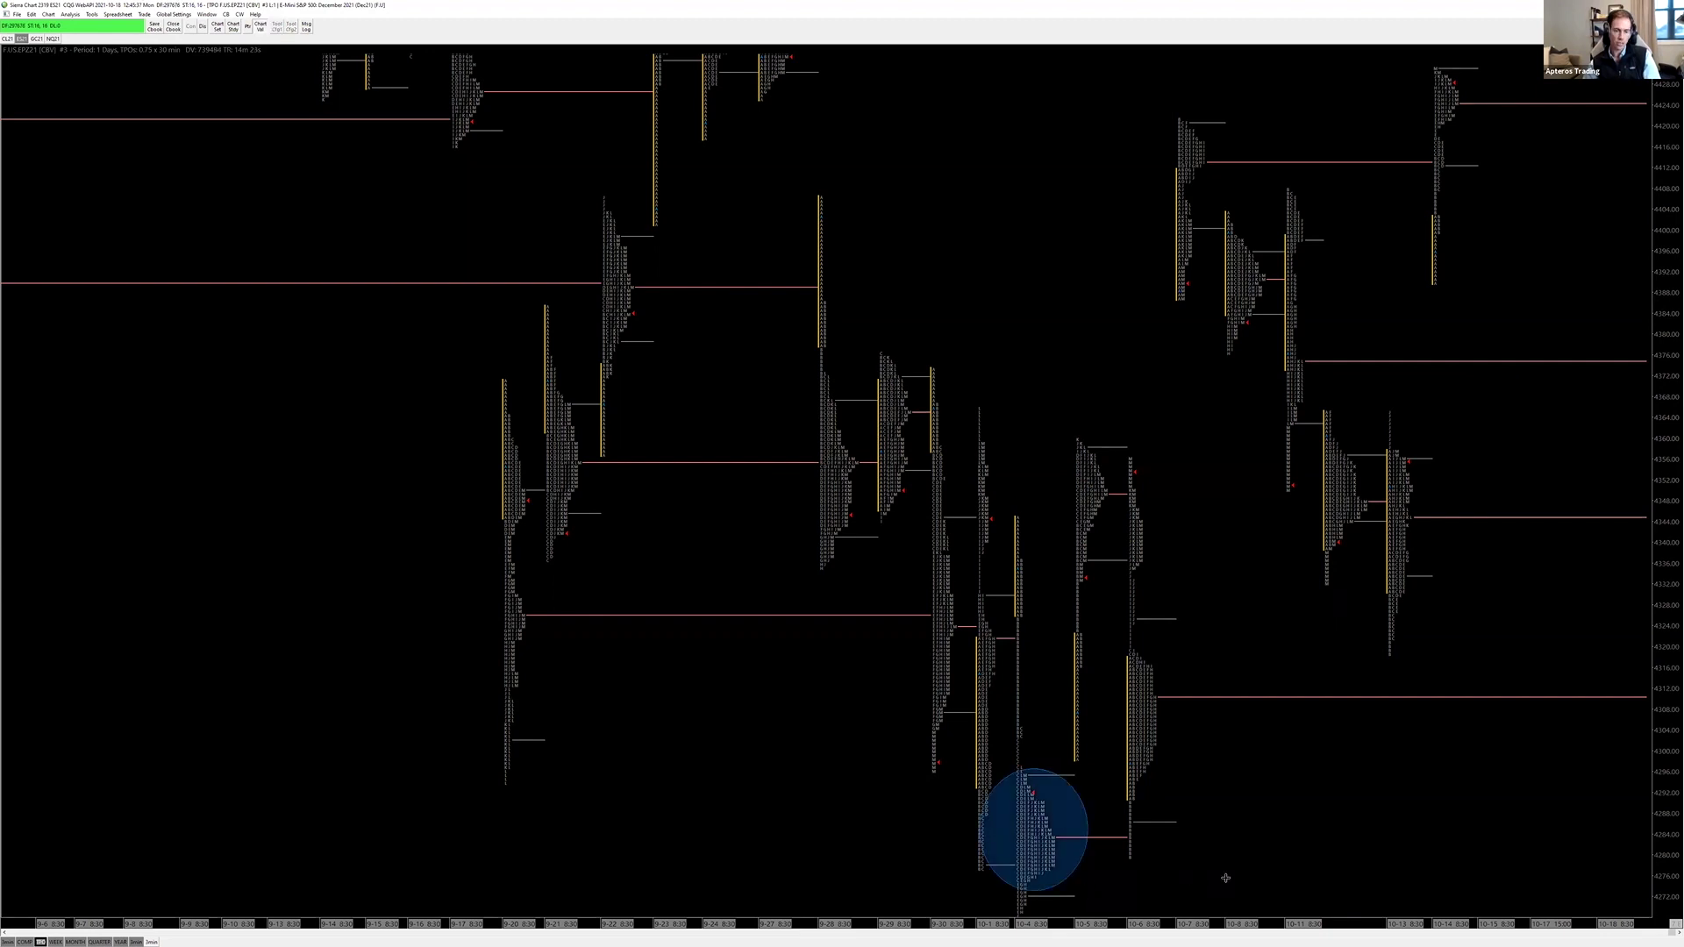
left_click_drag(1049, 432, 1135, 558)
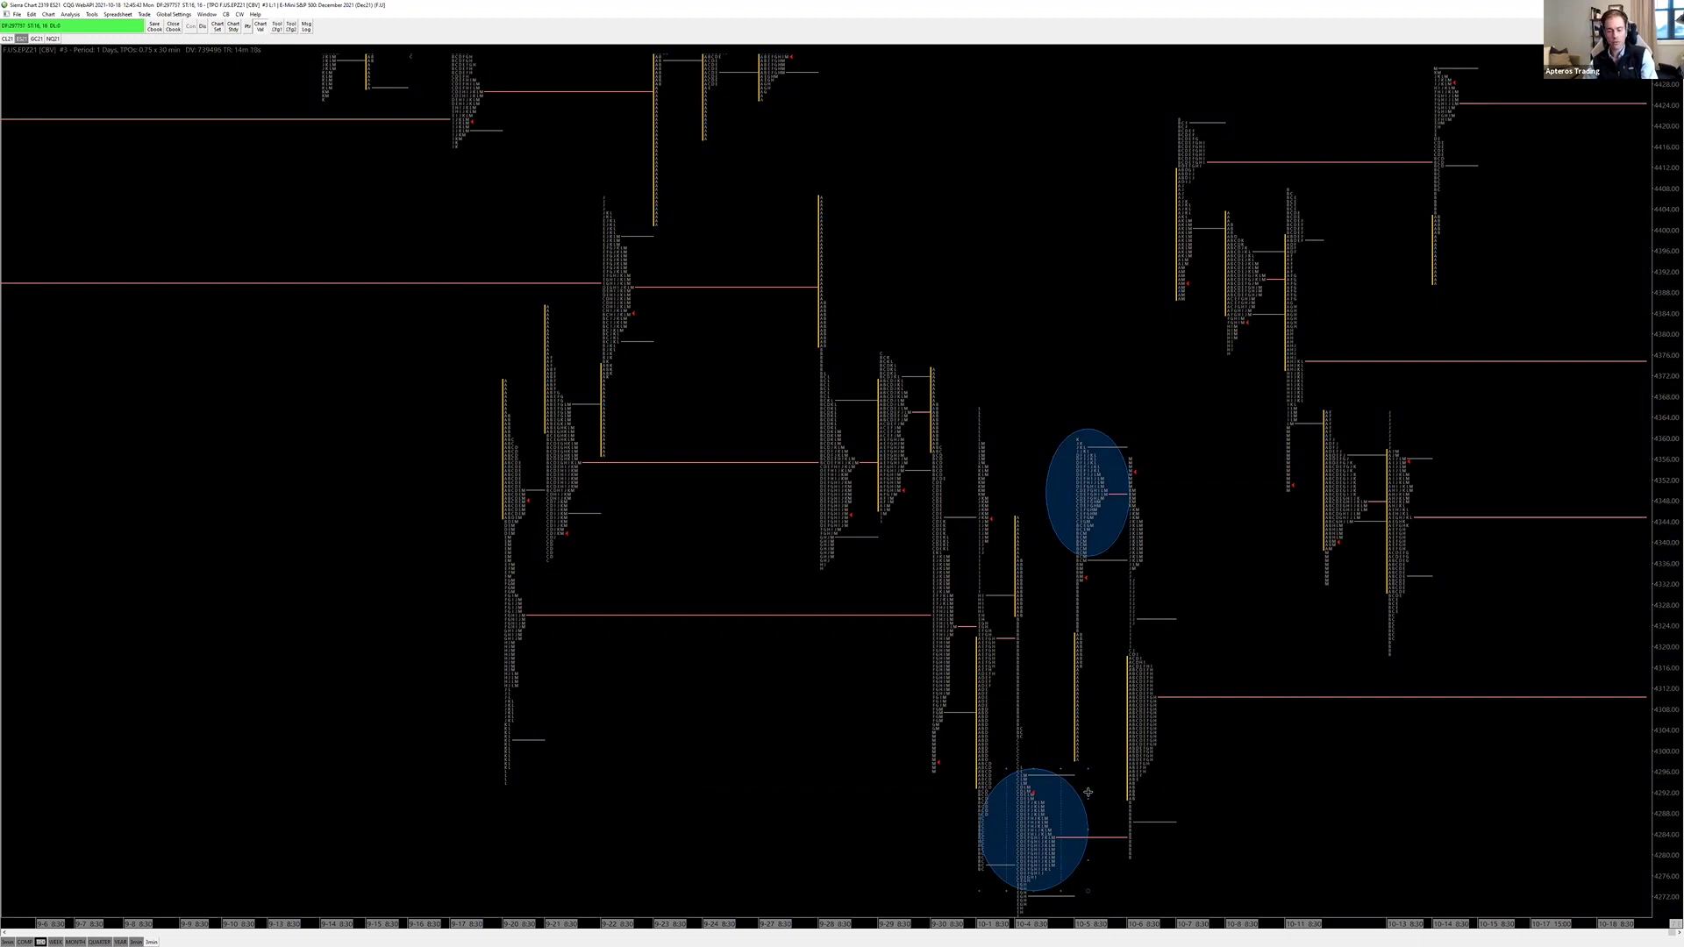
key("Delete")
key("Delete")
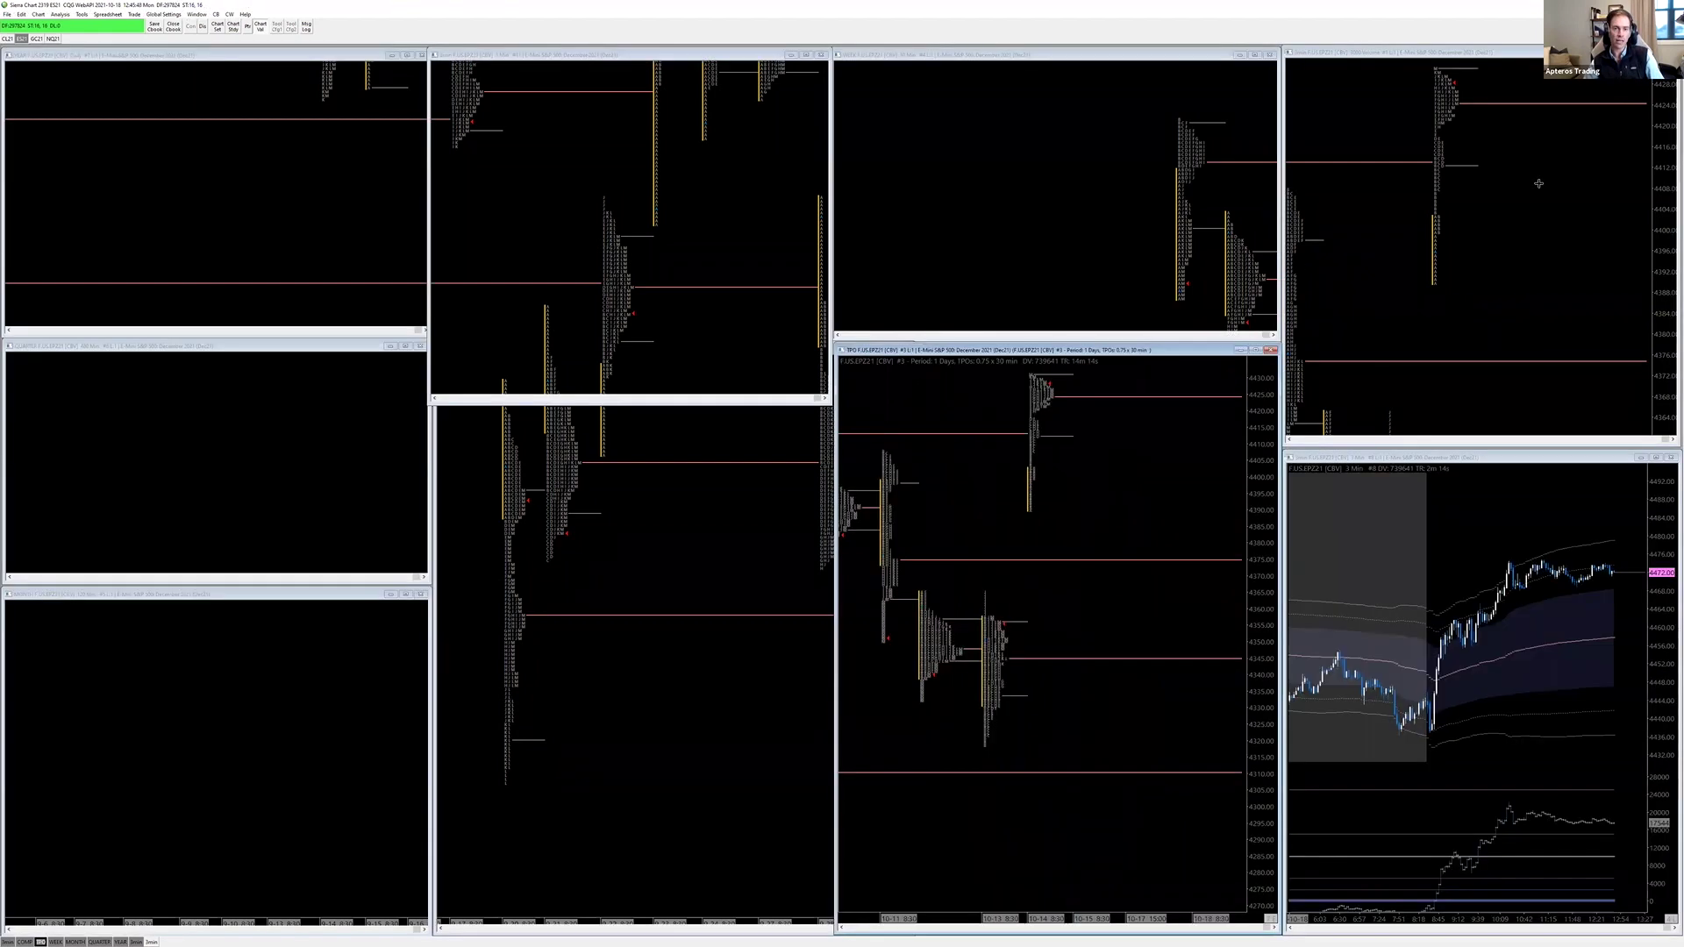
Pan the TPO chart toward higher prices and bring the composite value-area chart forward.
left_click_drag(1260, 412, 1255, 795)
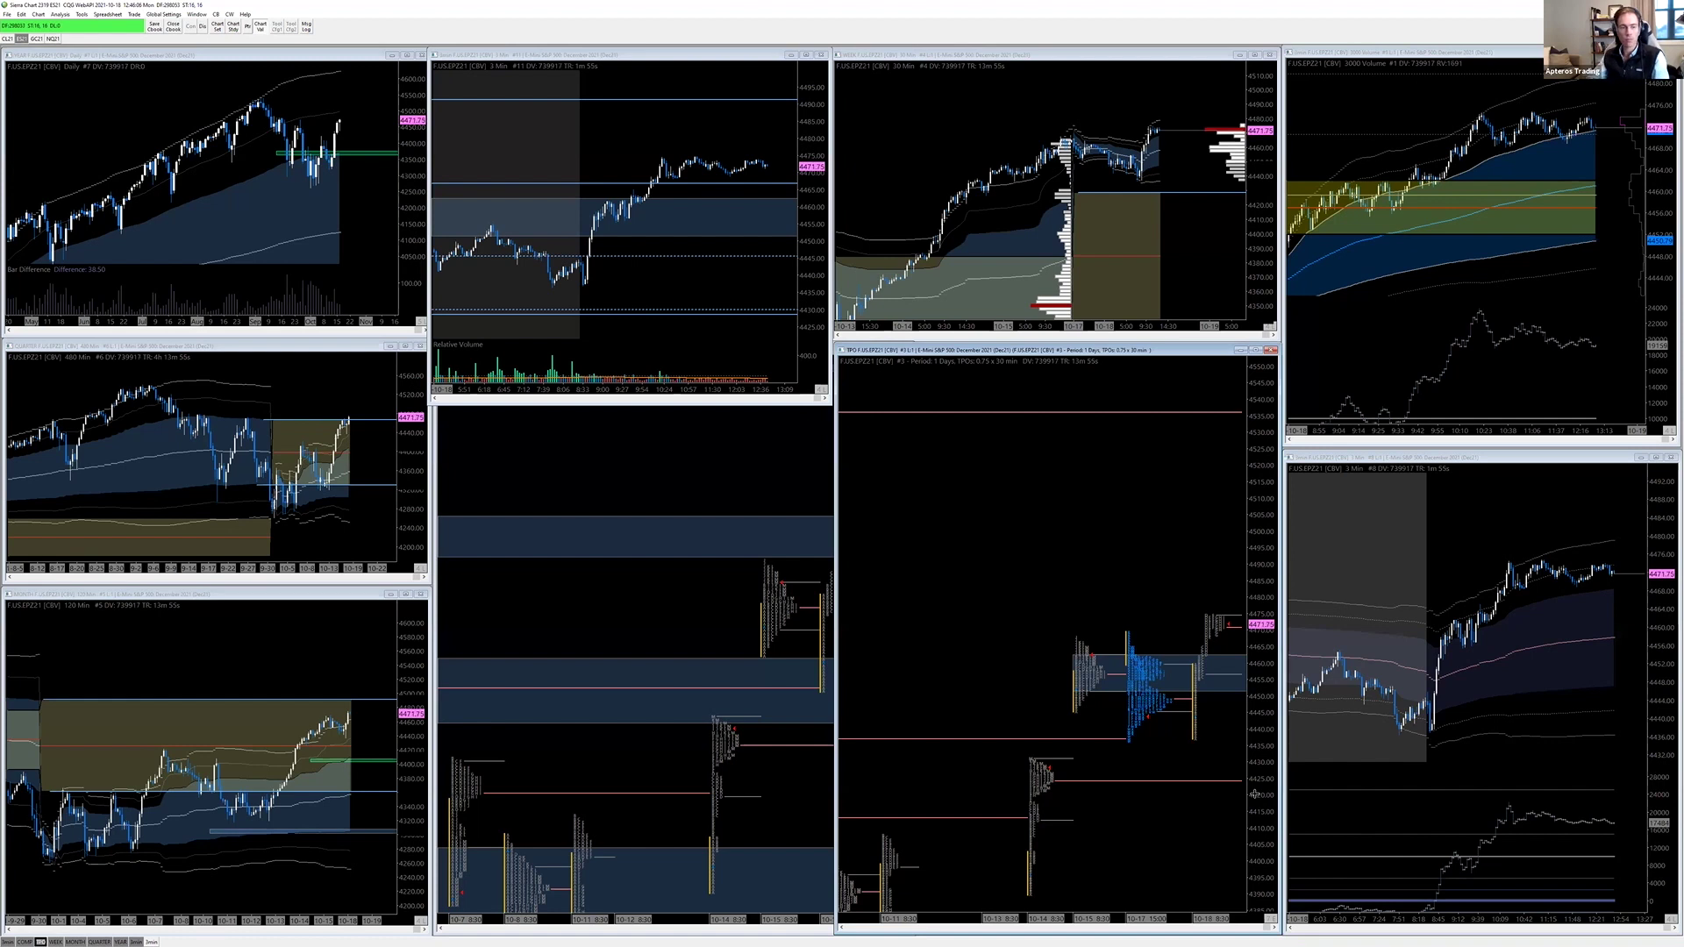
left_click(703, 622)
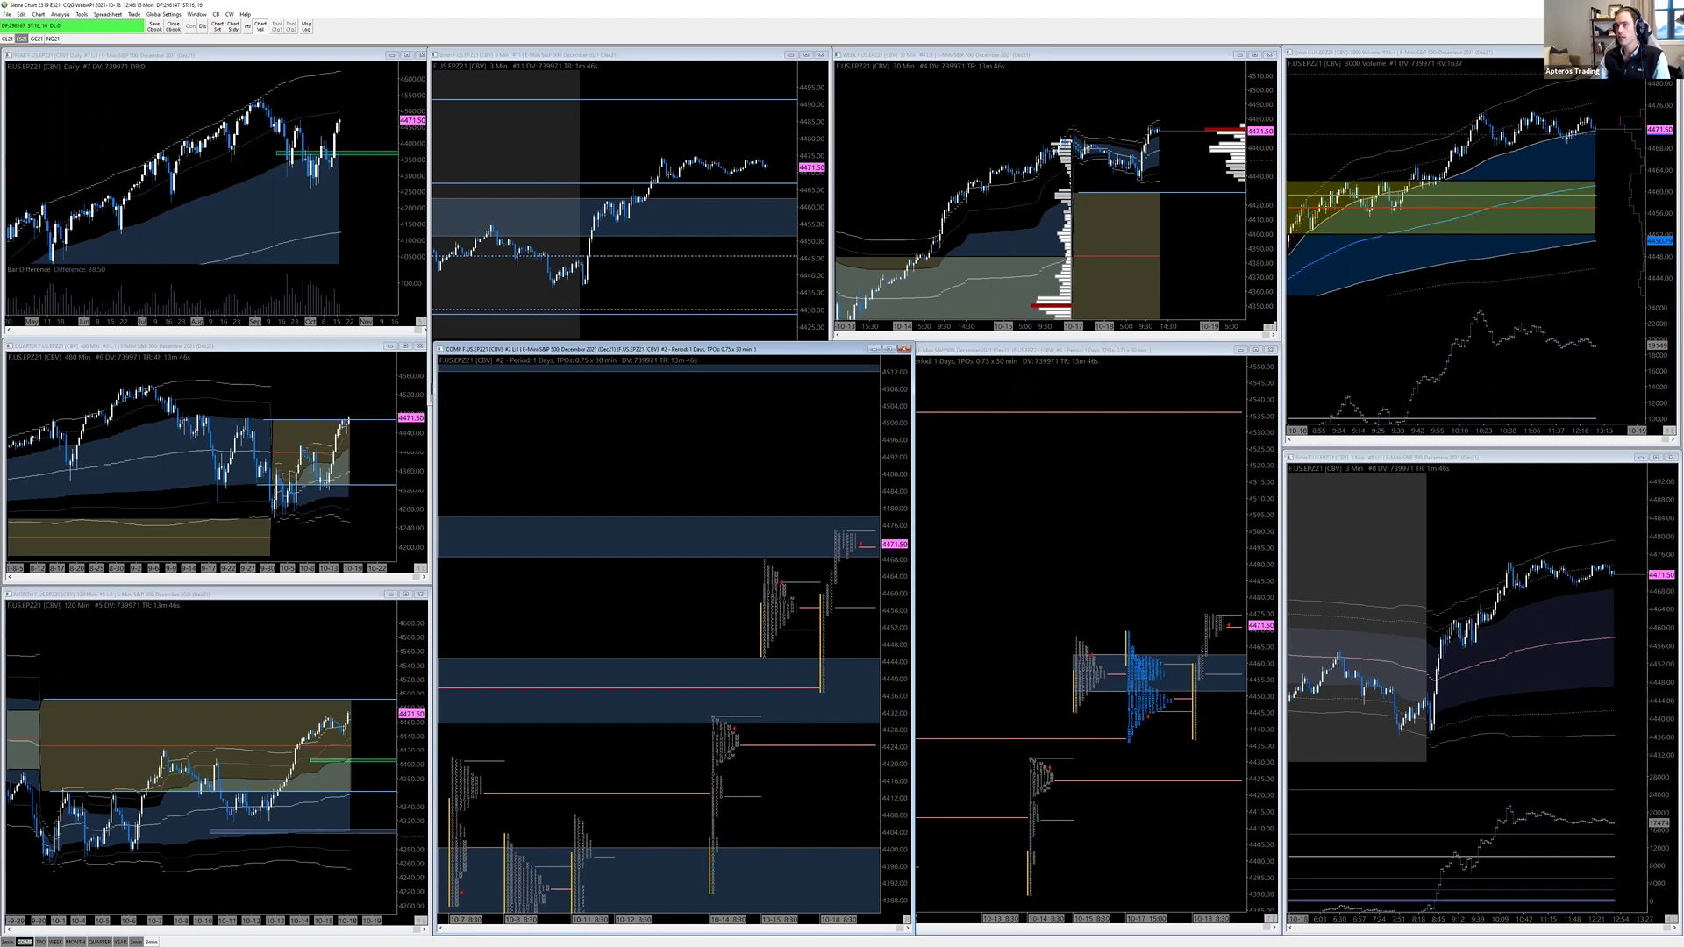
left_click(890, 350)
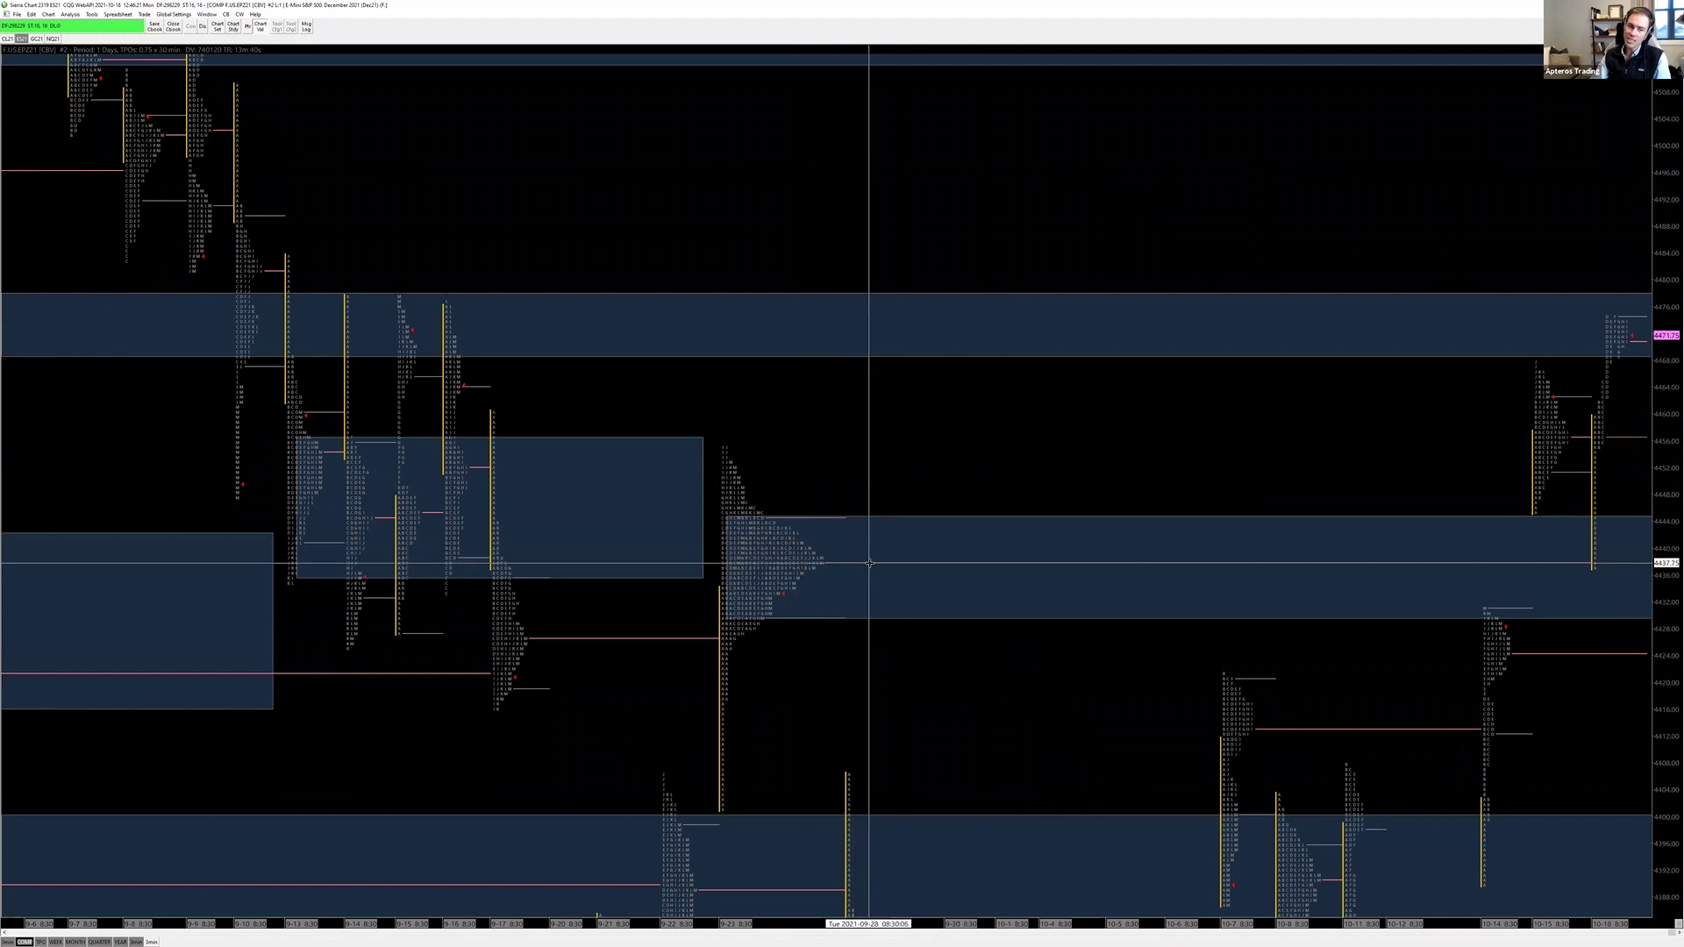
left_click_drag(868, 563, 860, 564)
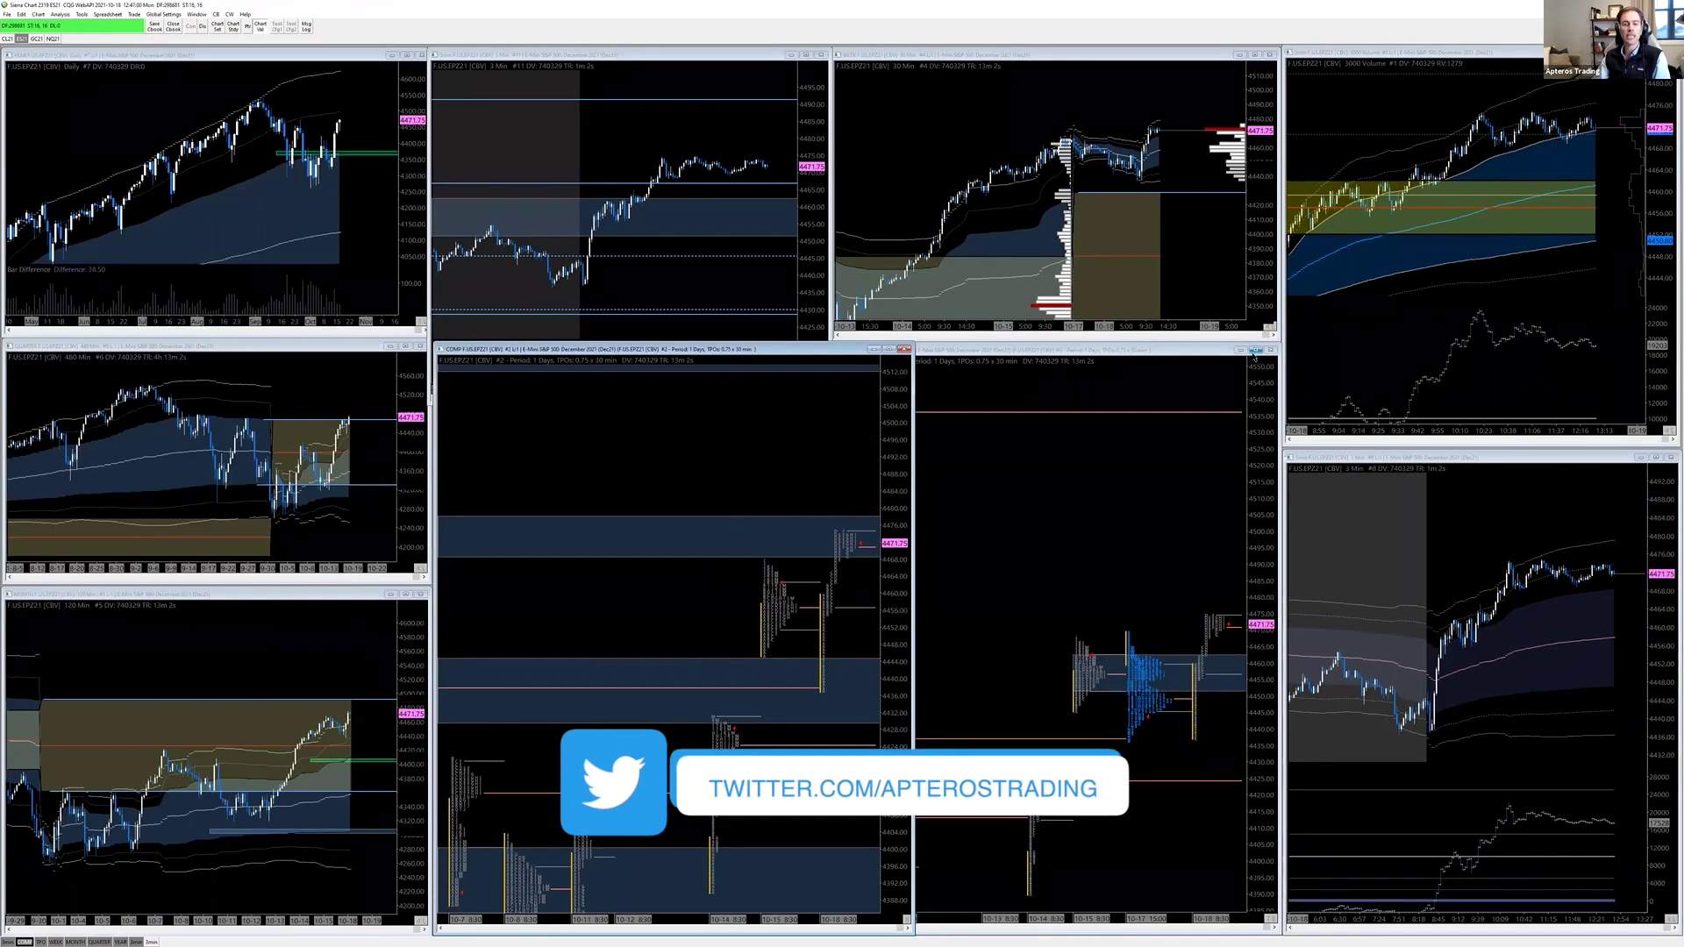
Show the daily TPO chart full screen again.
double_click(1245, 489)
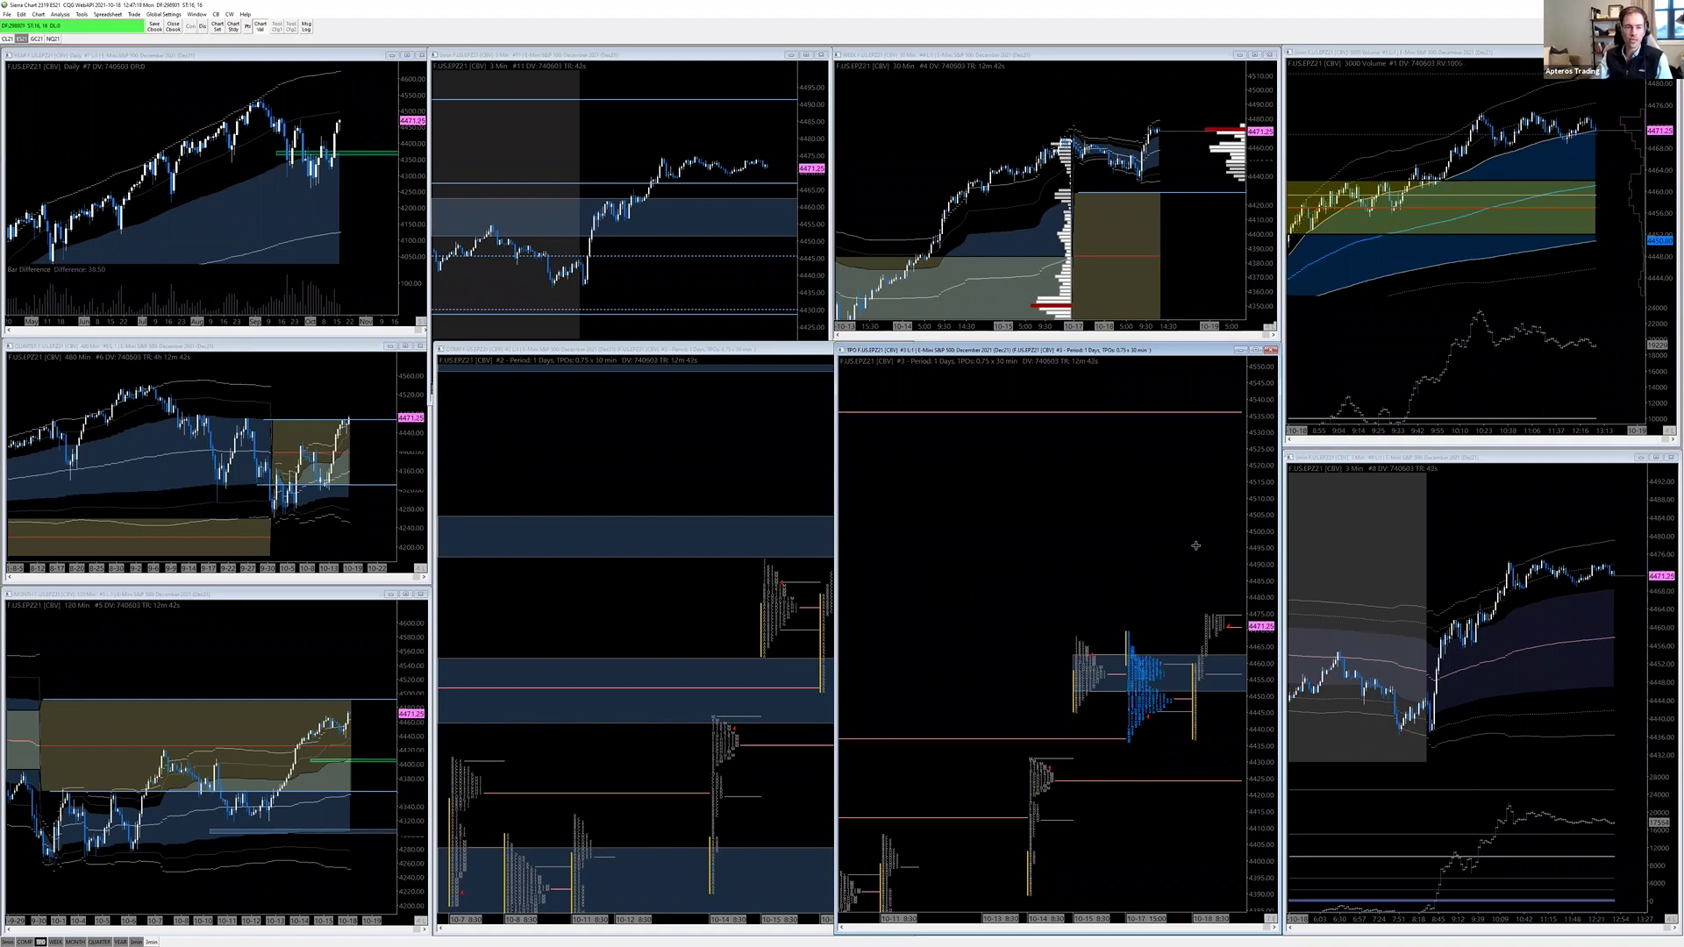
Zoom the TPO price scale in on the current session's profile and value area.
mouse_move(1263, 557)
left_mouse_down()
mouse_move(1252, 533)
mouse_move(1263, 569)
left_mouse_up()
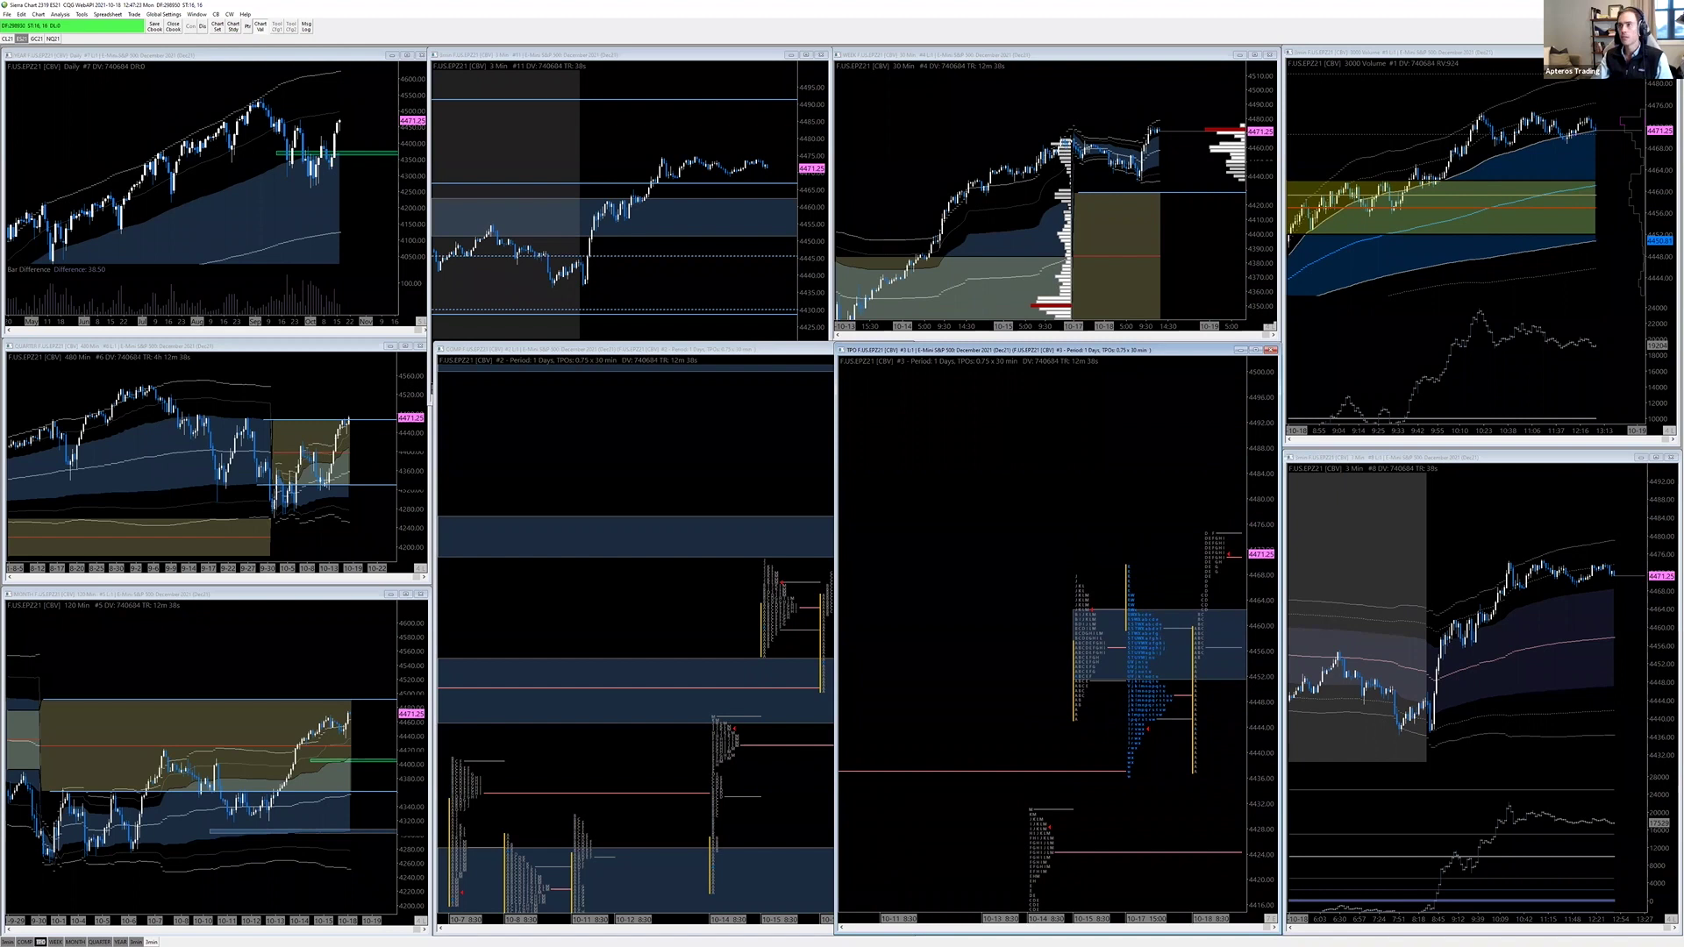